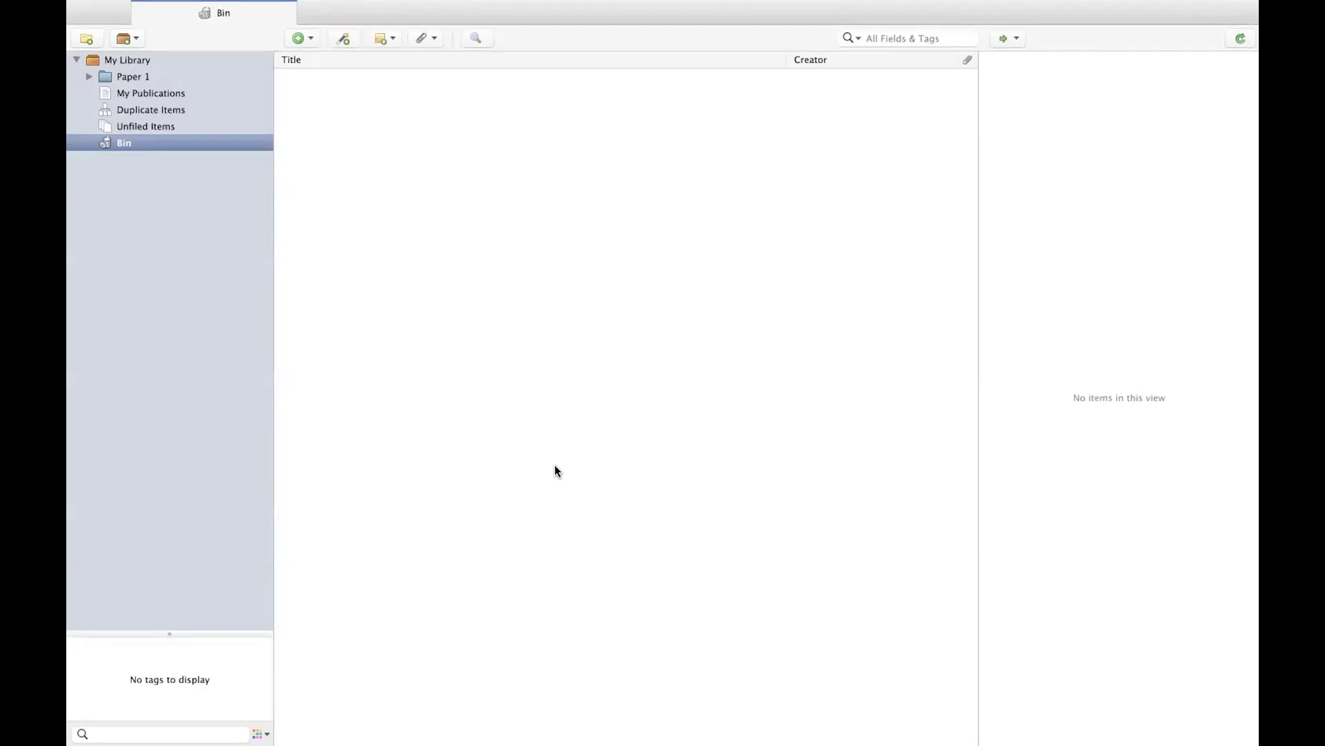
Create a new collection named 'Dissertation' under My Library
left_click(81, 37)
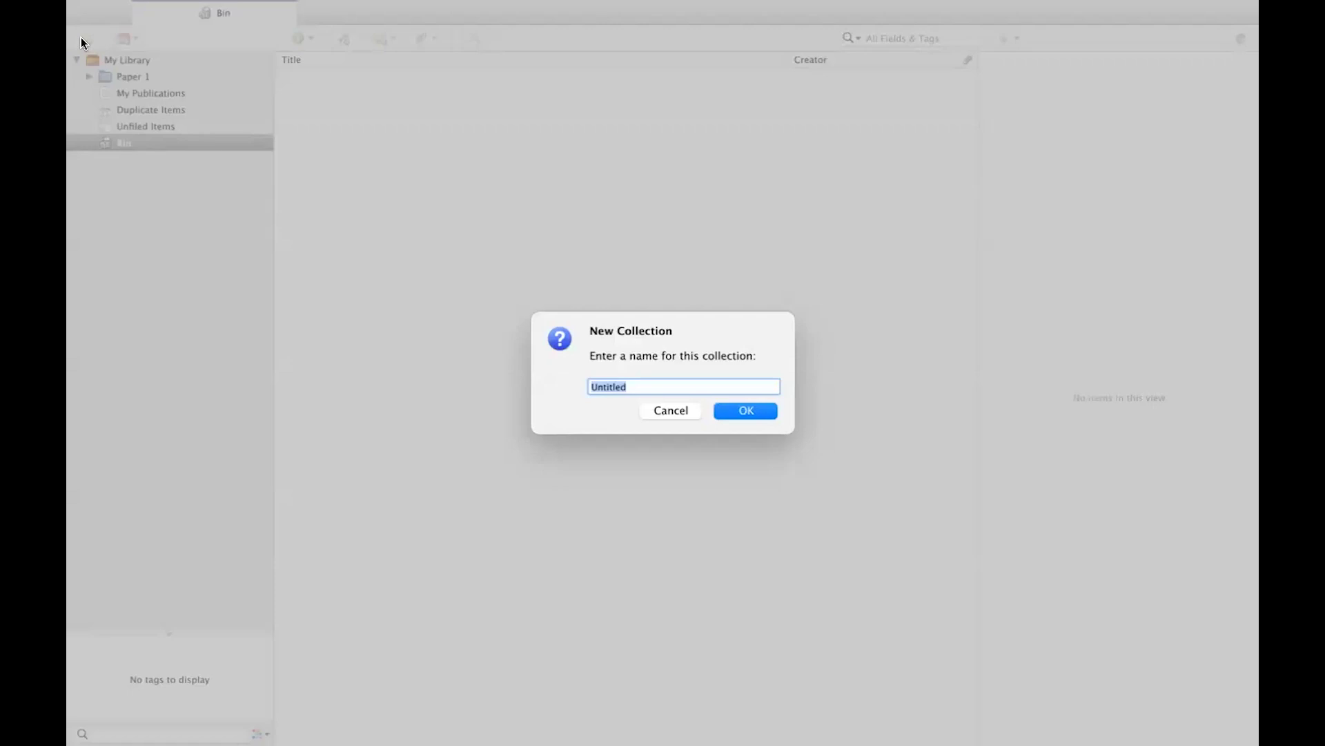
type("Dissertation")
left_click(725, 411)
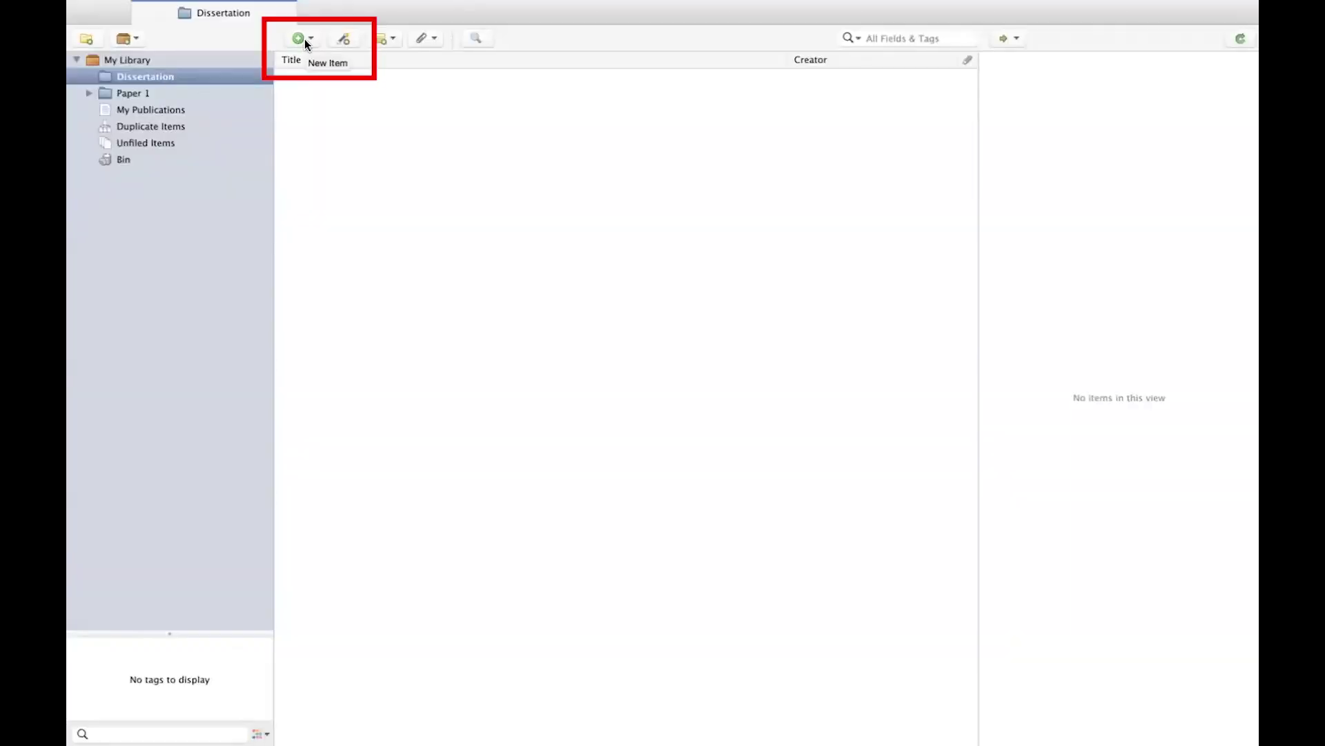
Add a new blank Book item to the Dissertation collection
left_click(304, 38)
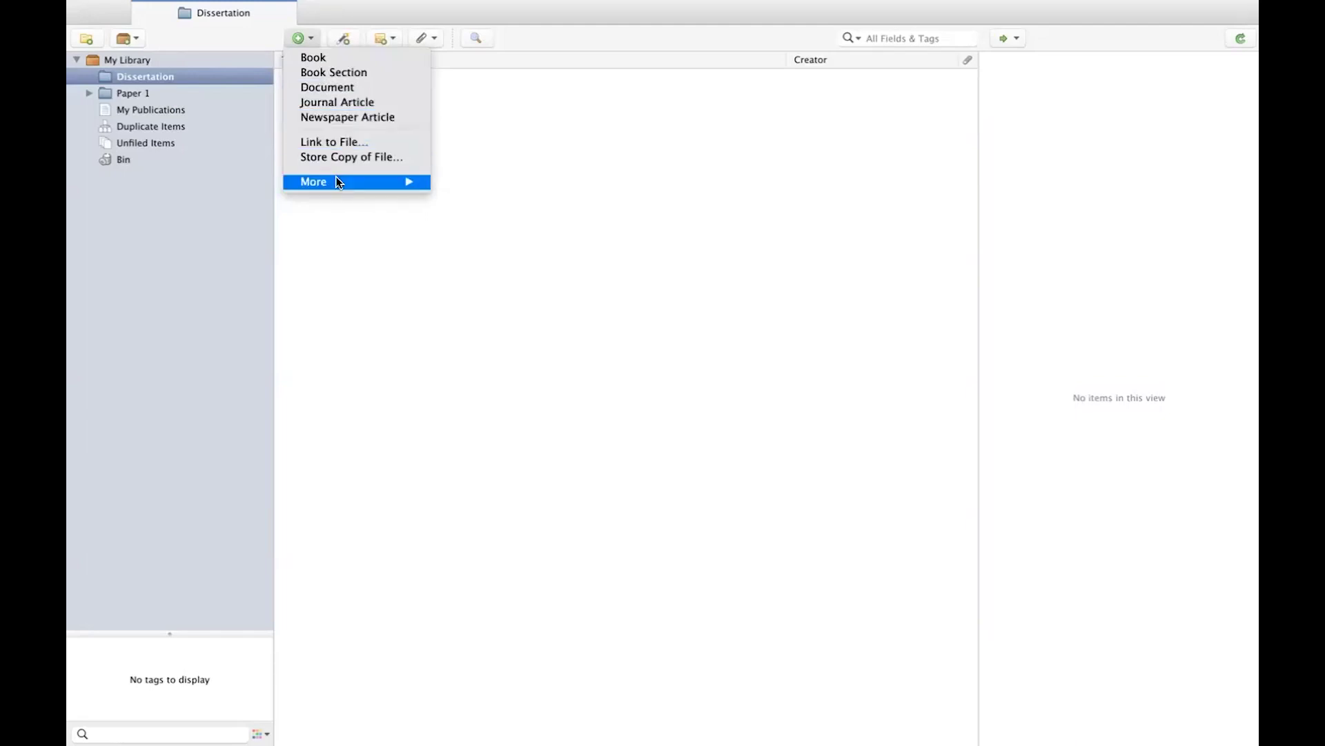
mouse_move(338, 181)
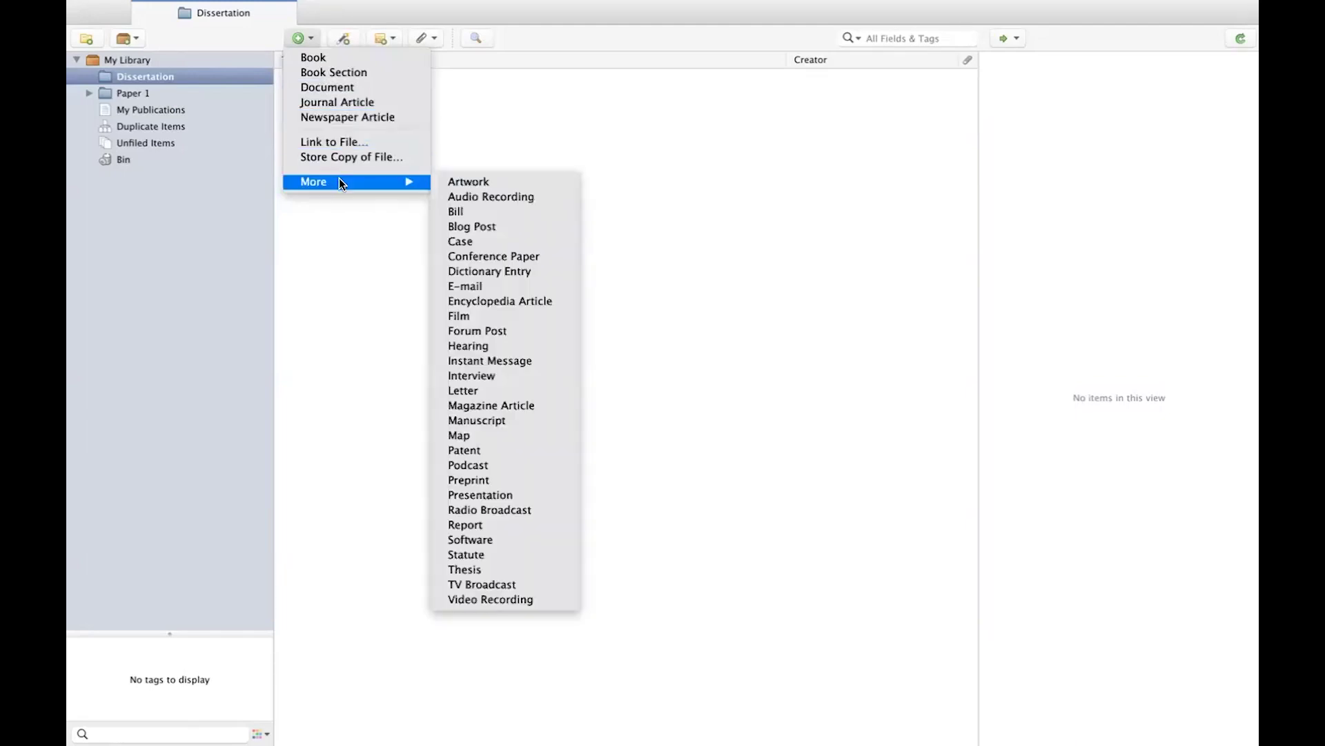
left_click(330, 59)
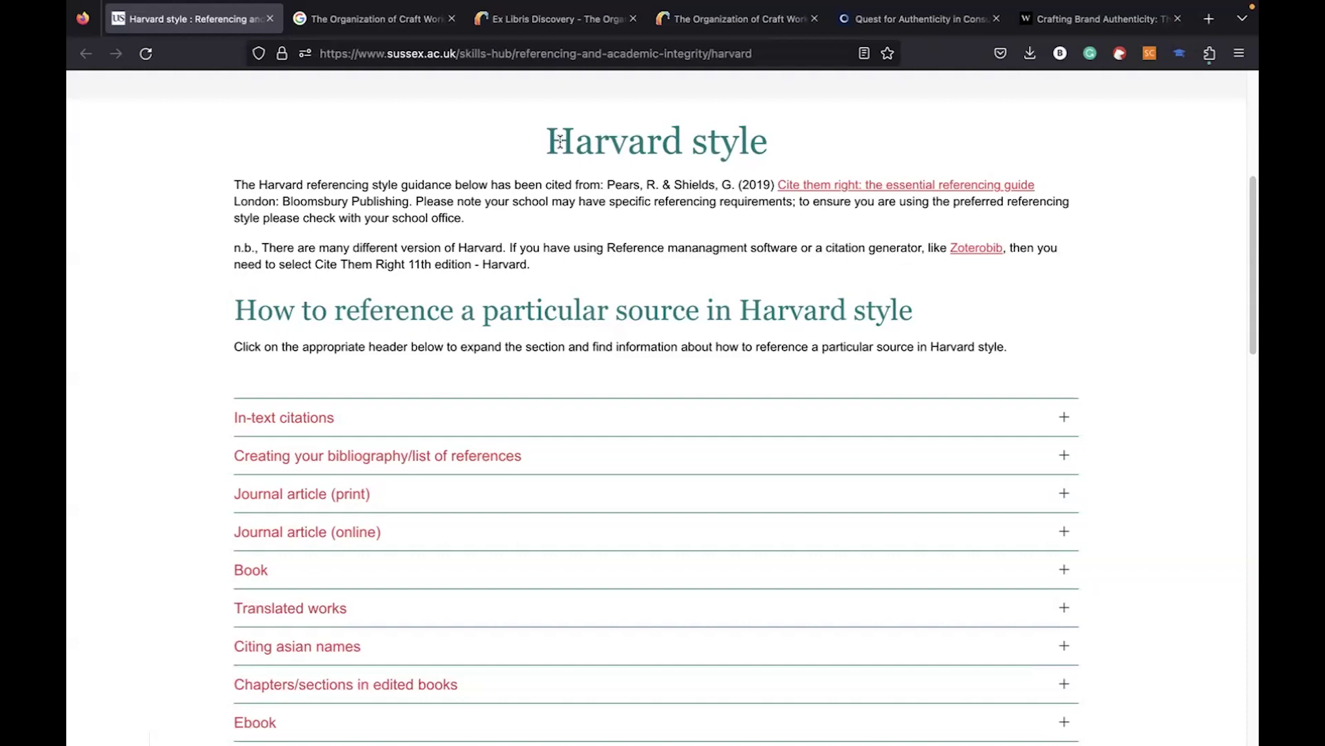
Highlight the word 'style' in the Harvard style heading, then clear the selection
left_click_drag(560, 141, 756, 141)
double_click(732, 141)
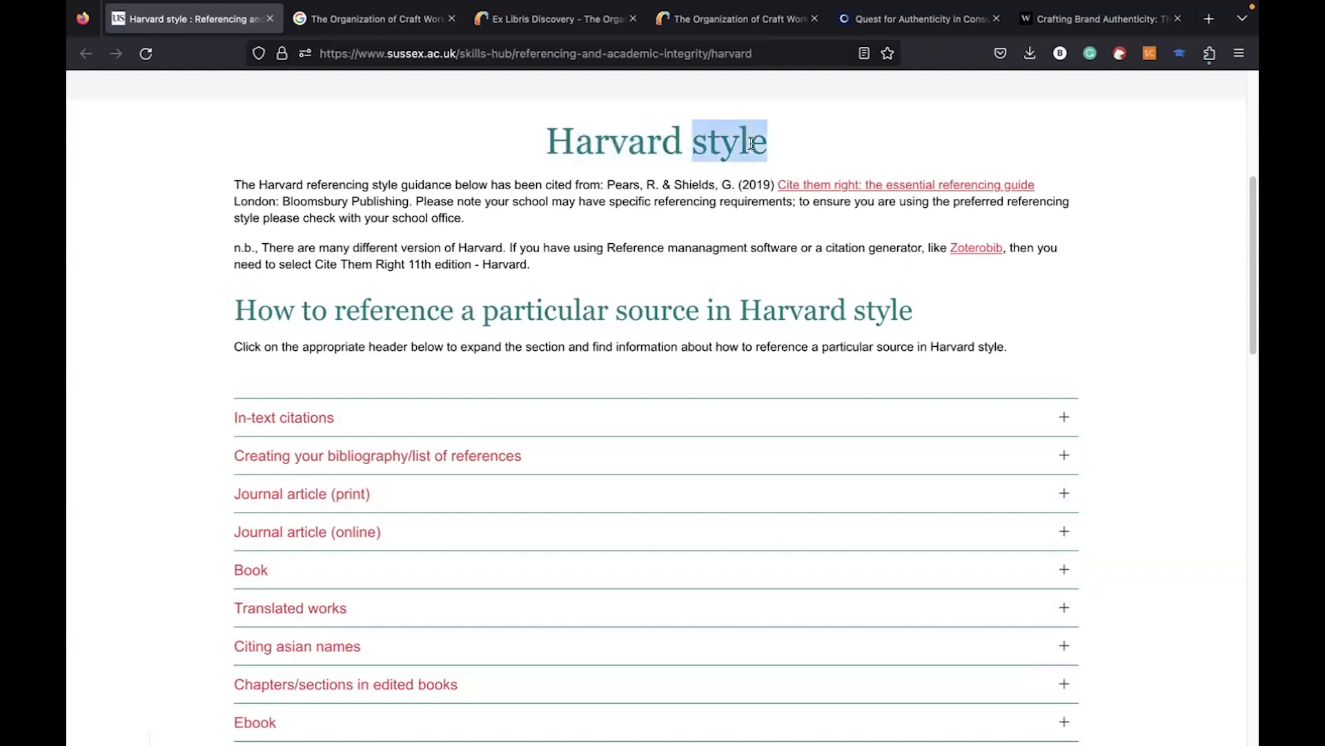
left_click(669, 276)
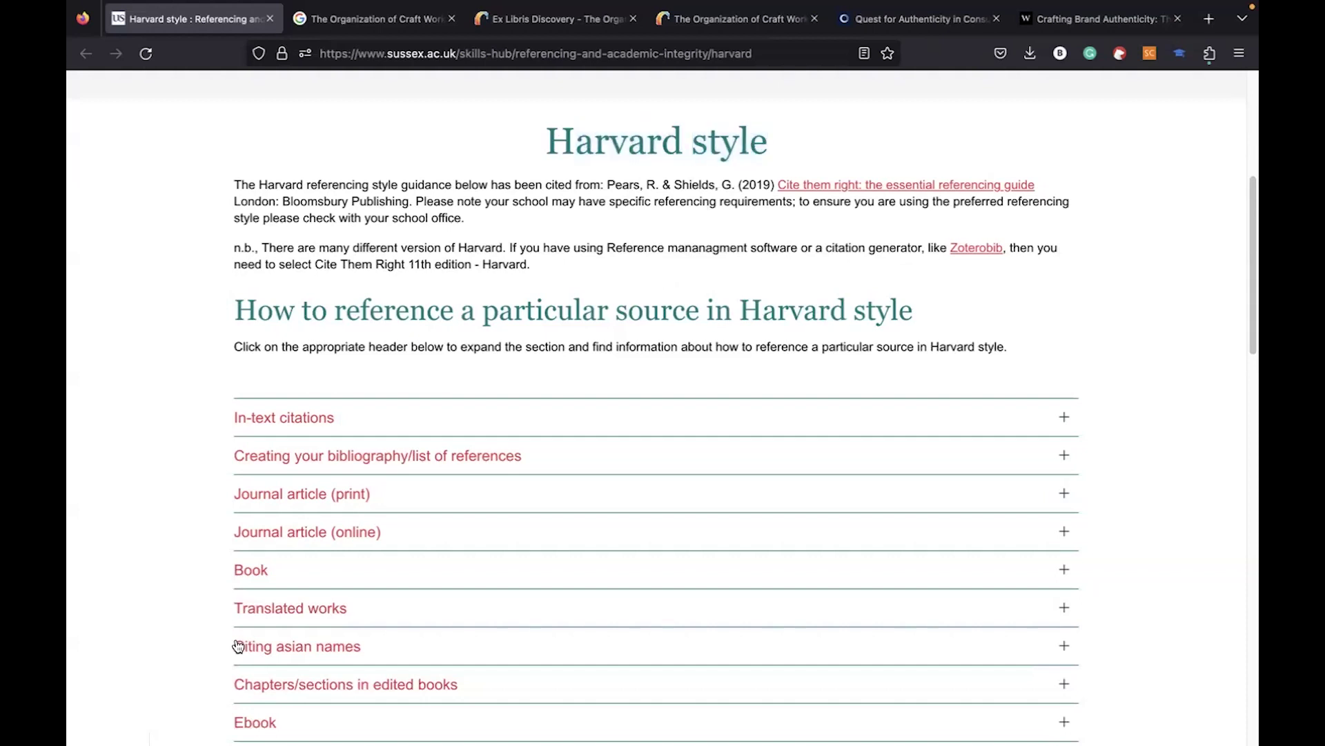
Expand the Book guidance and highlight the book citation format line
left_click(288, 575)
scroll(288, 572, "down", 2)
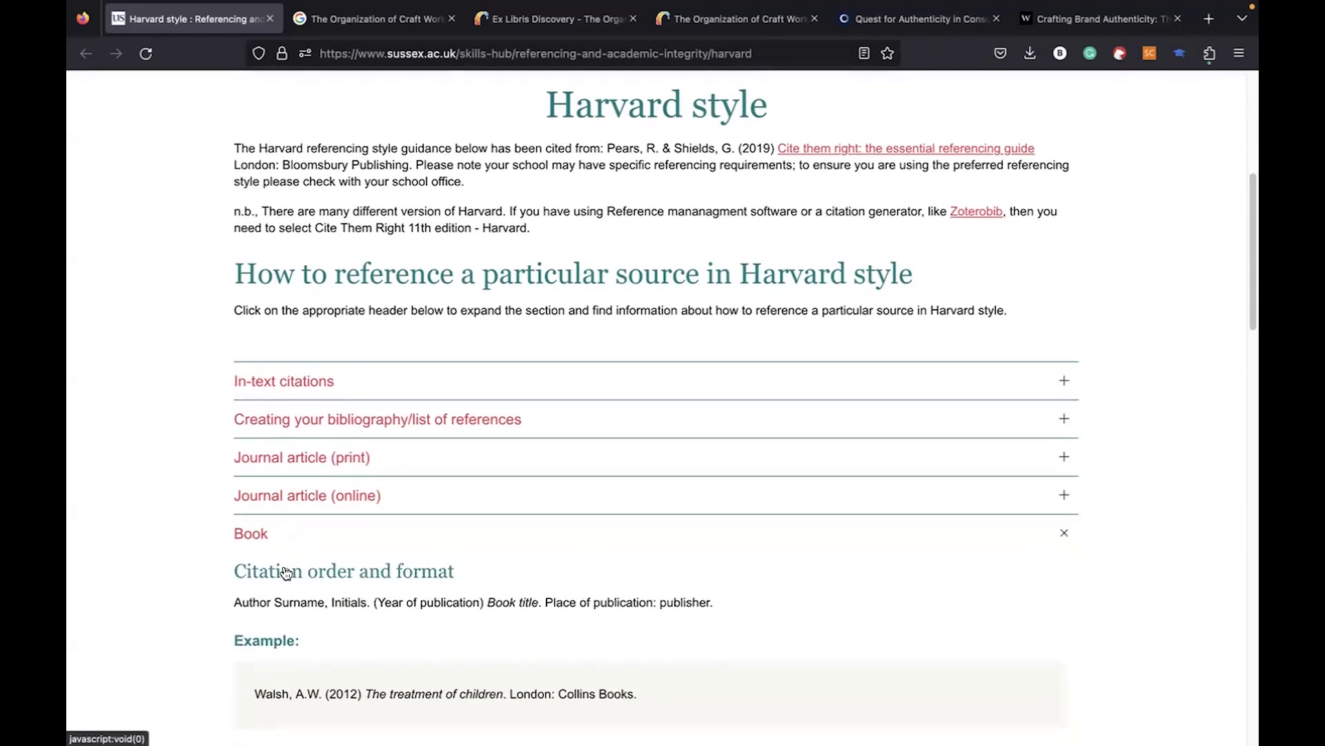
double_click(254, 572)
left_click_drag(283, 569, 353, 570)
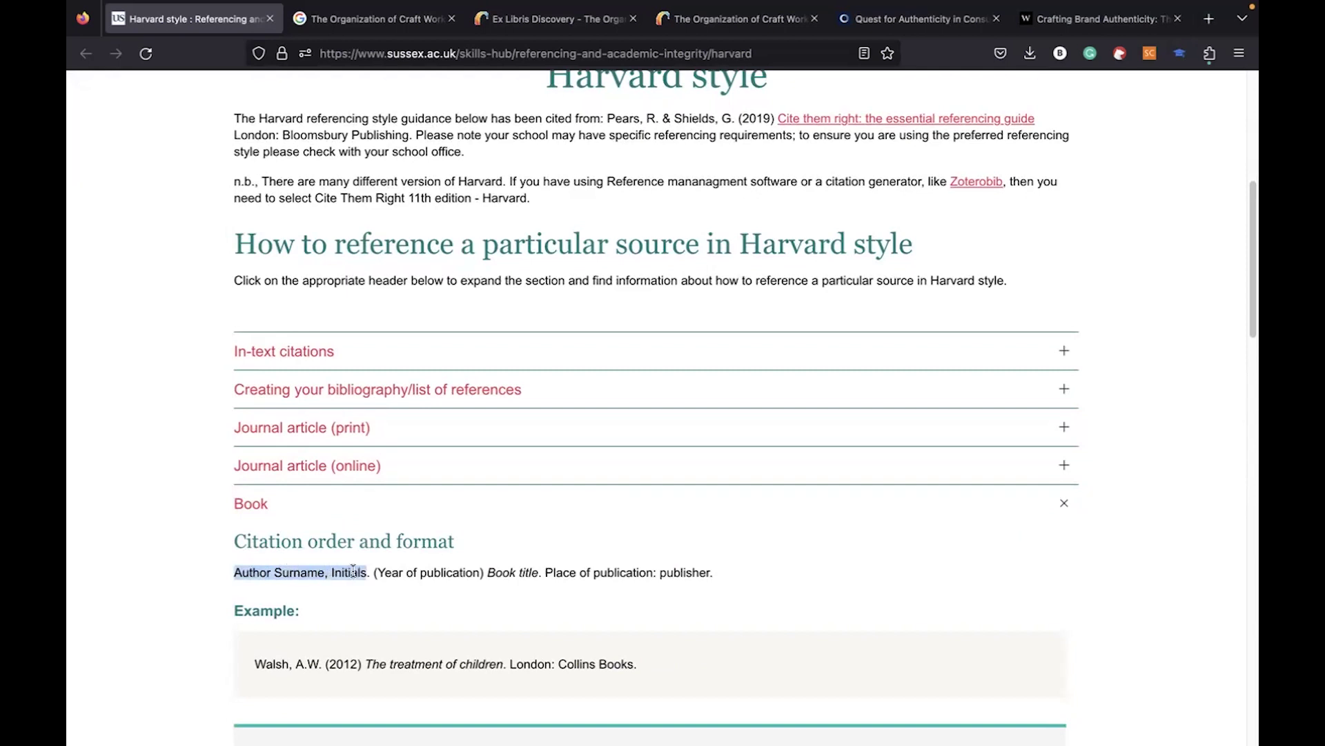
left_click_drag(353, 571, 727, 573)
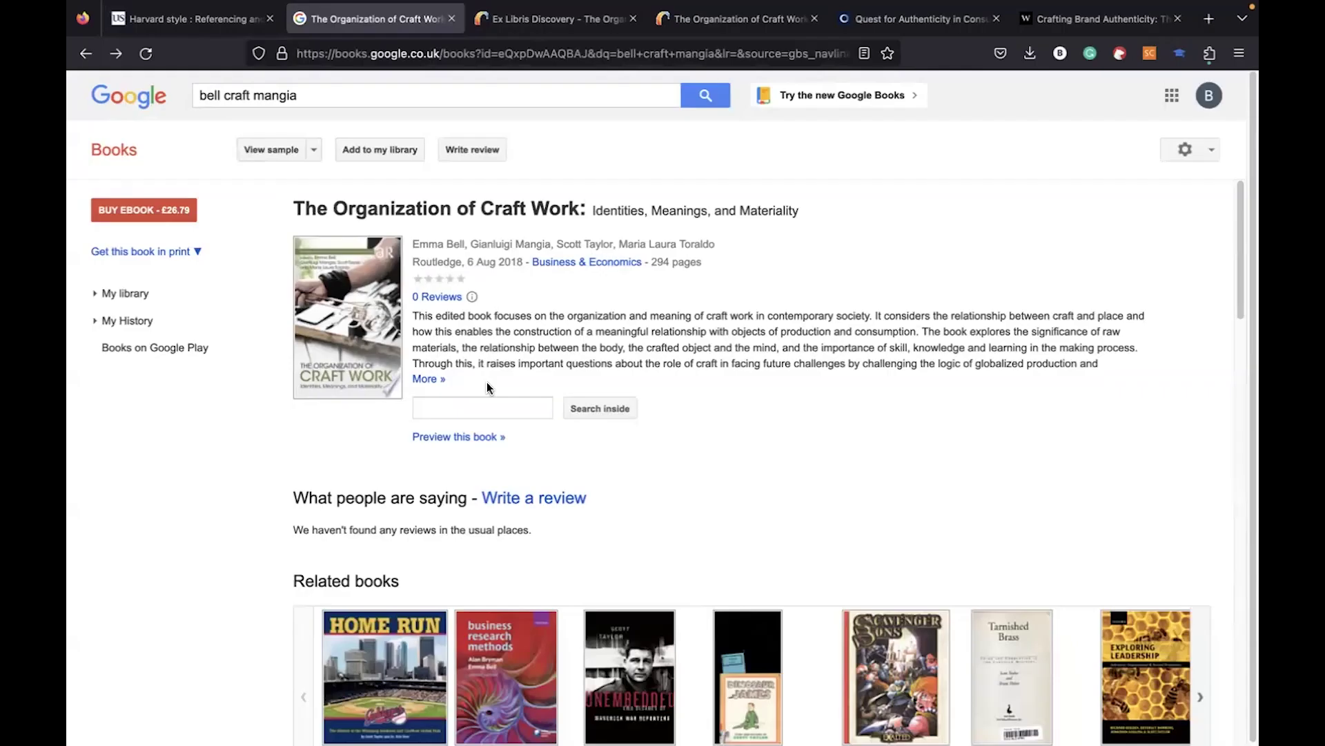
Scroll Google Books down to the book's Bibliographic information section
scroll(487, 385, "down", 6)
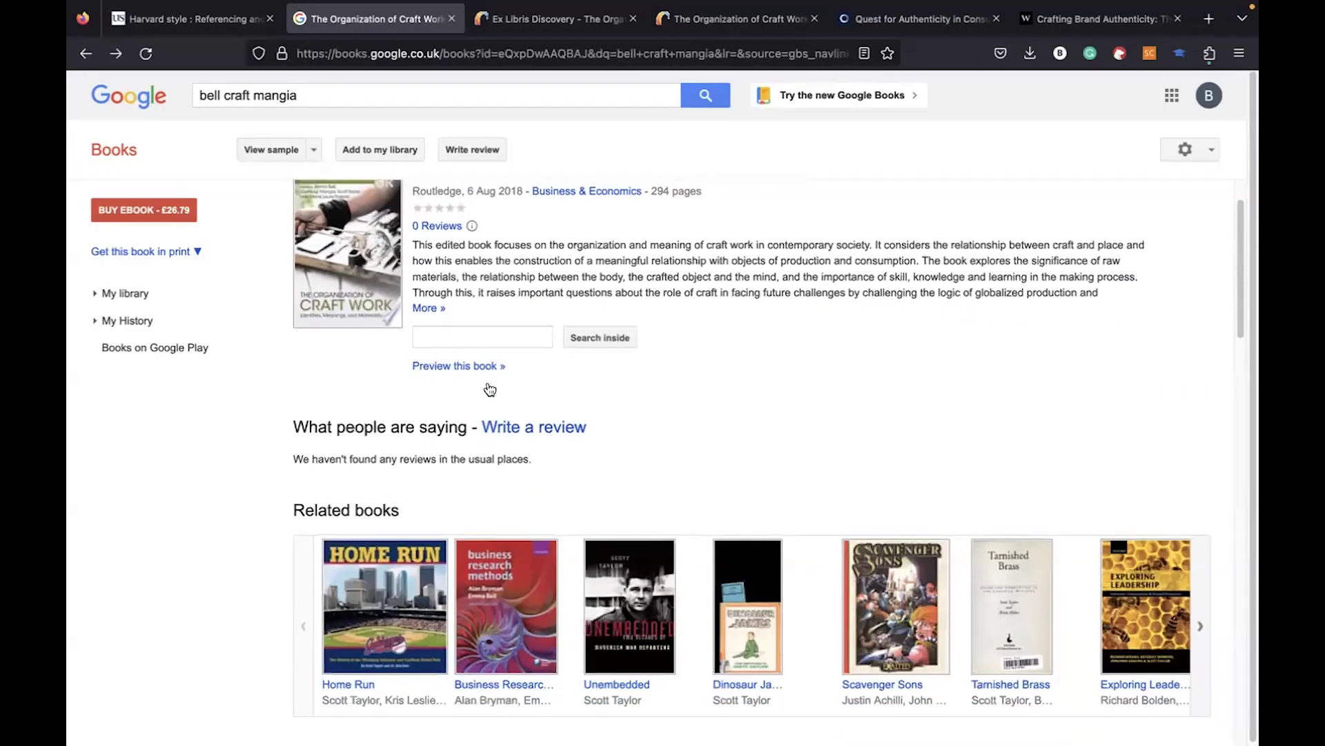
scroll(490, 386, "down", 7)
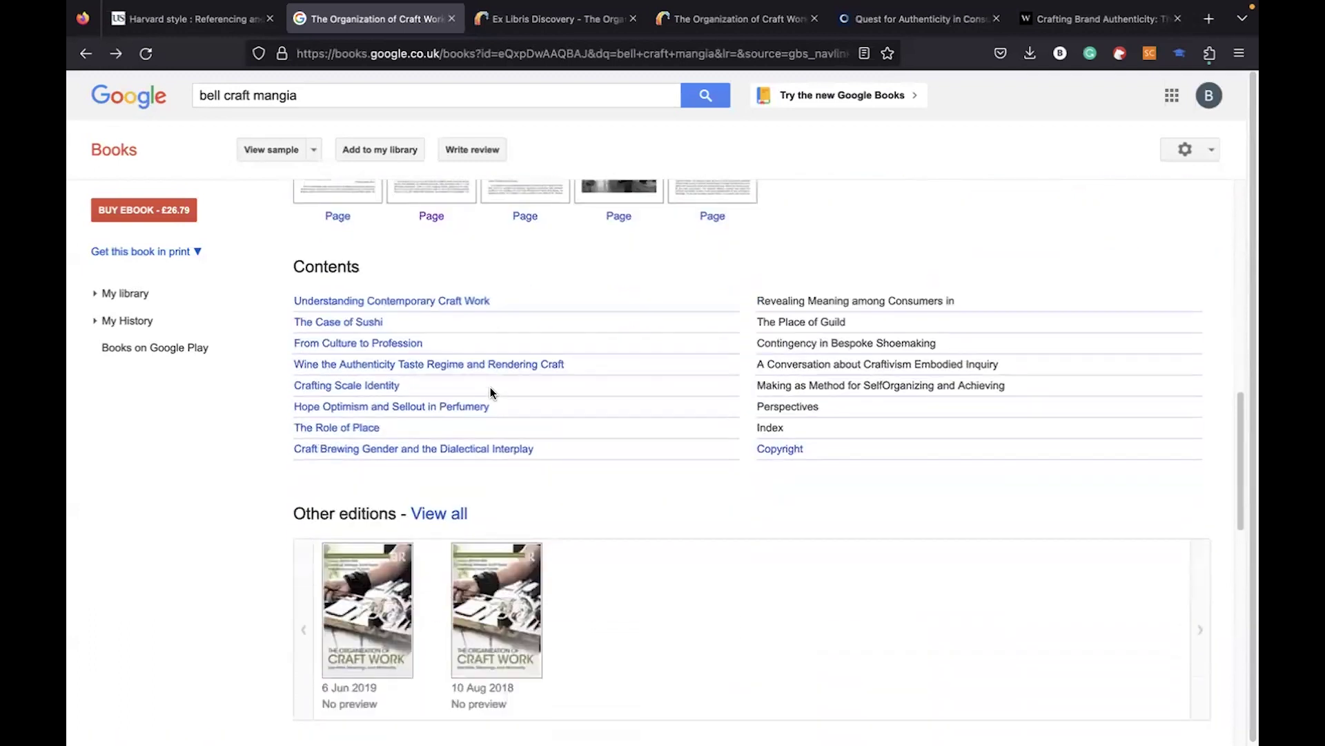
scroll(491, 393, "down", 6)
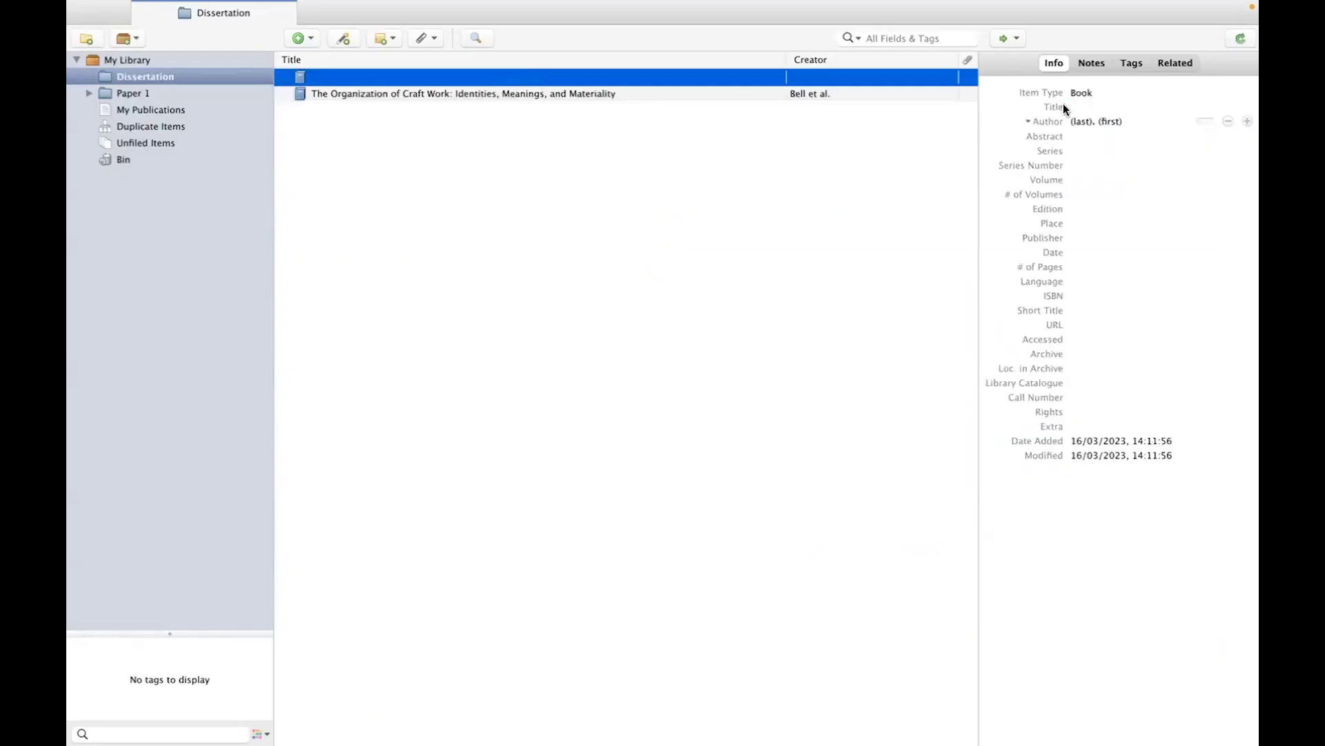
Paste the copied book title into the Book record's Title field
left_click(1065, 107)
right_click(1099, 109)
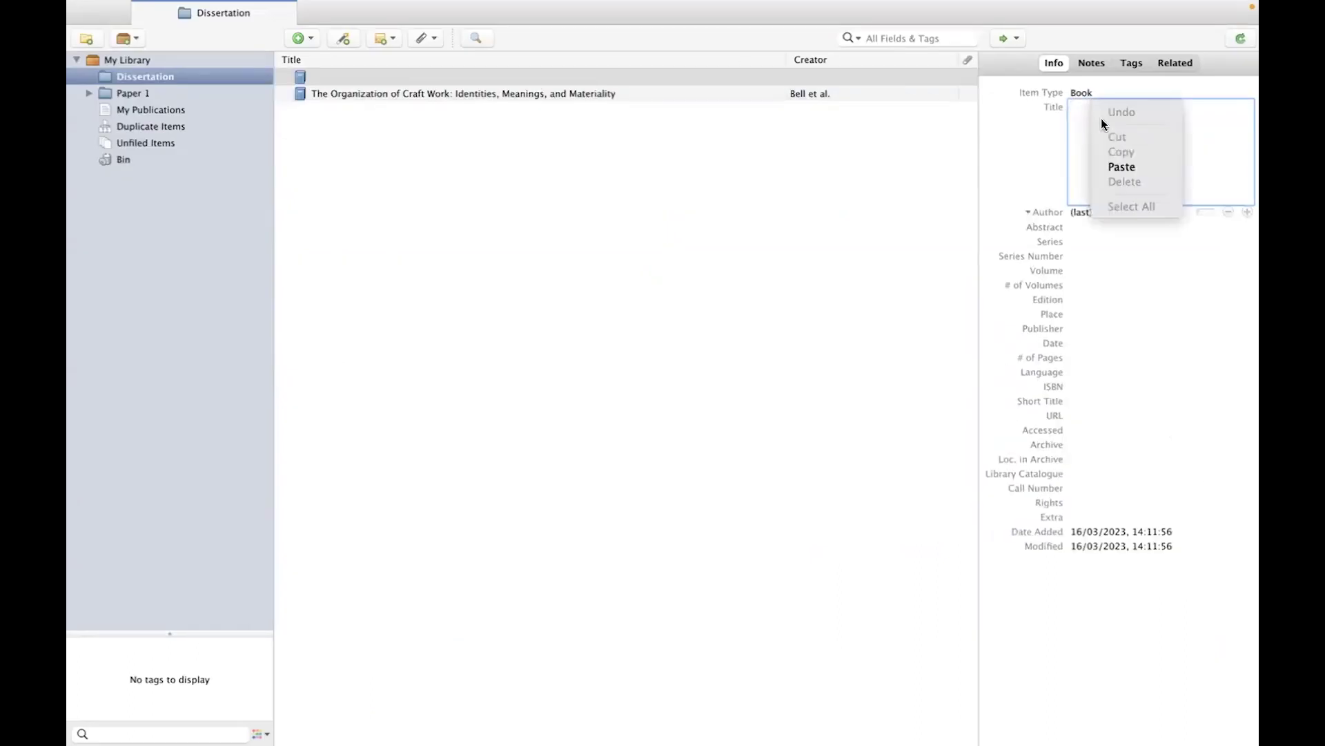
left_click(1118, 164)
left_click(1091, 210)
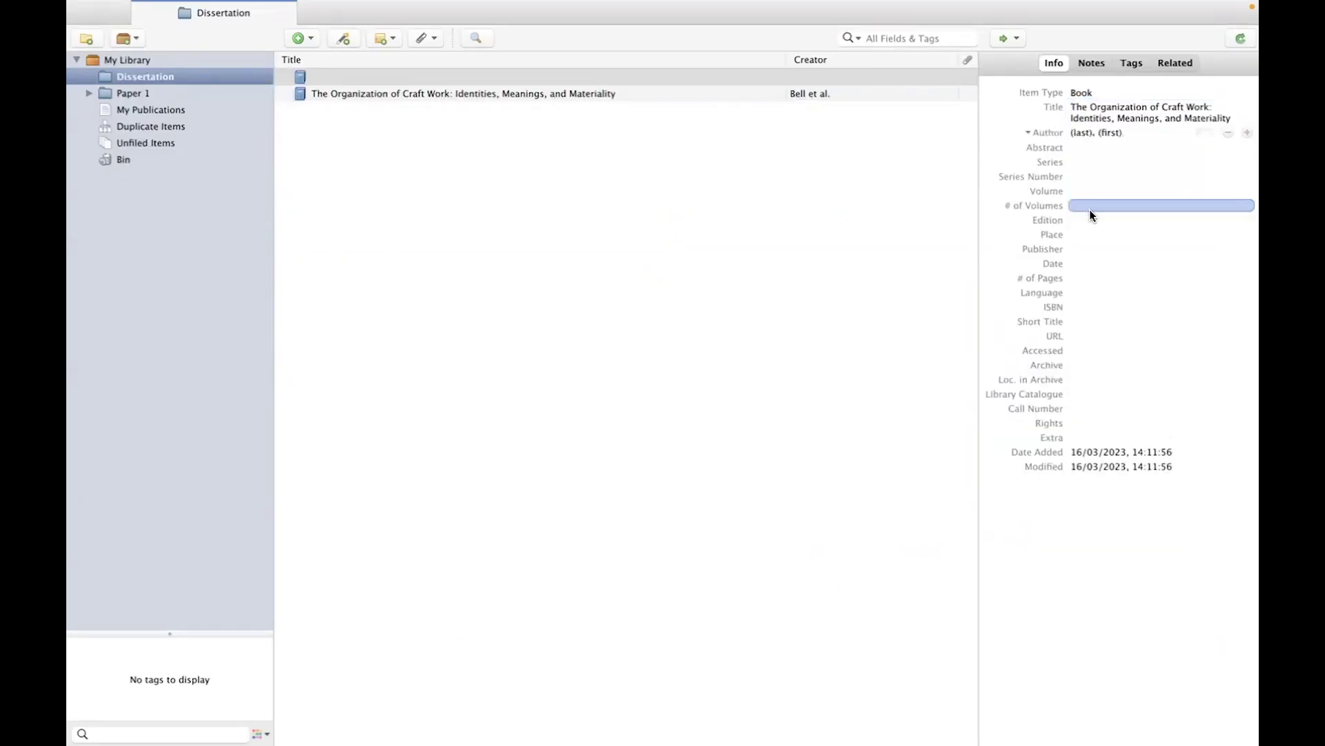
left_click(1034, 133)
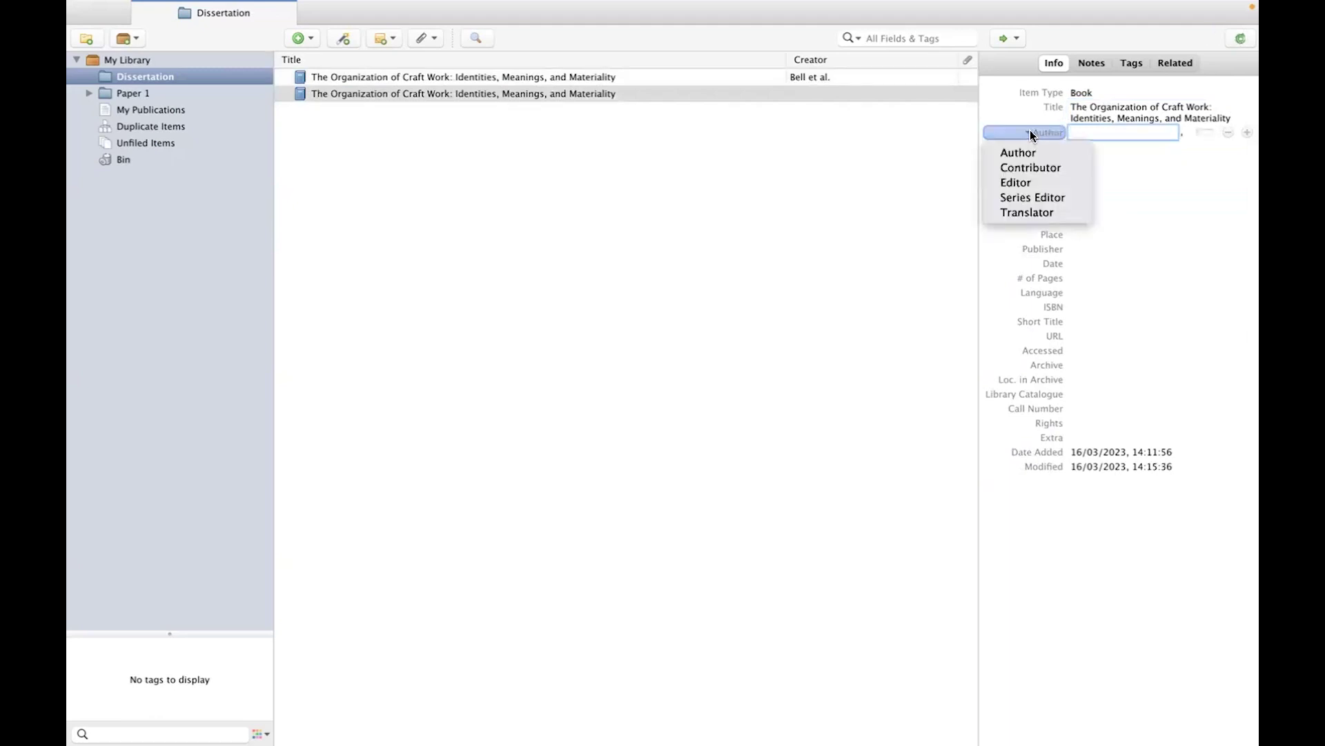
left_click(1025, 181)
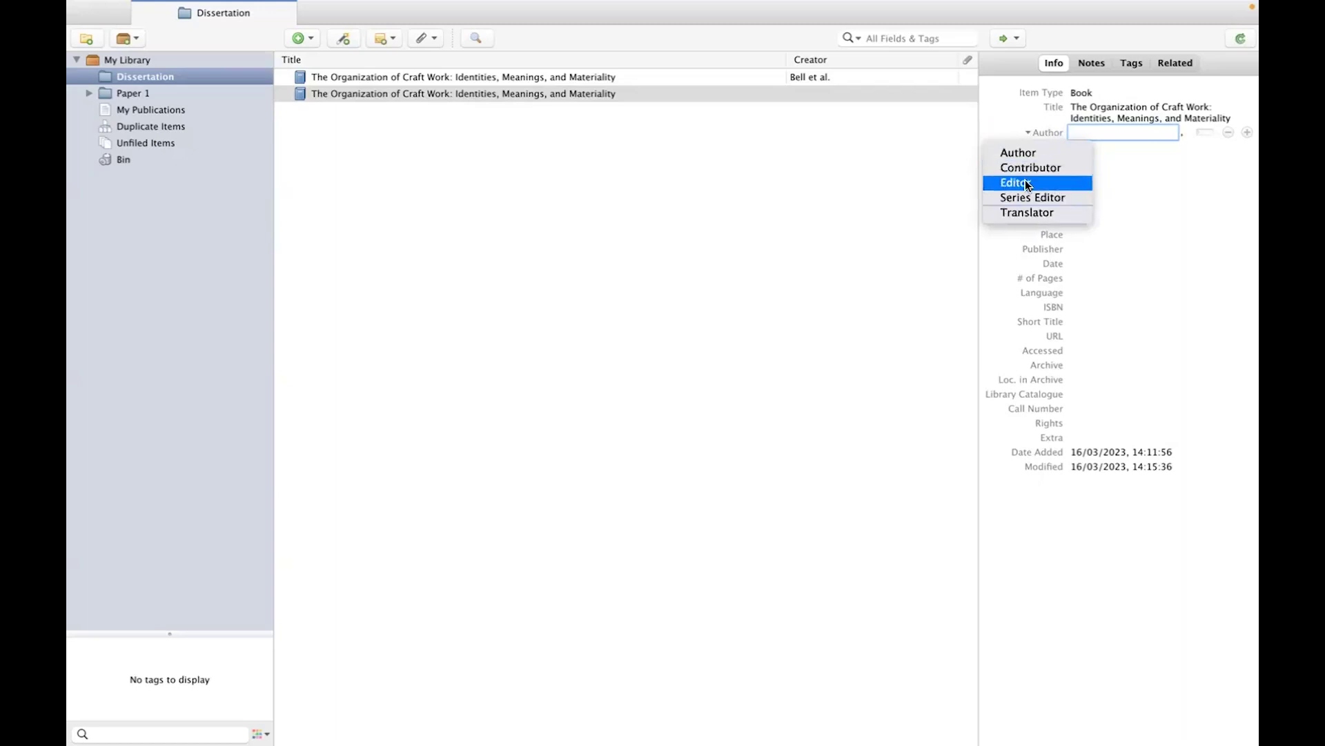
left_click(1081, 133)
type("Bell")
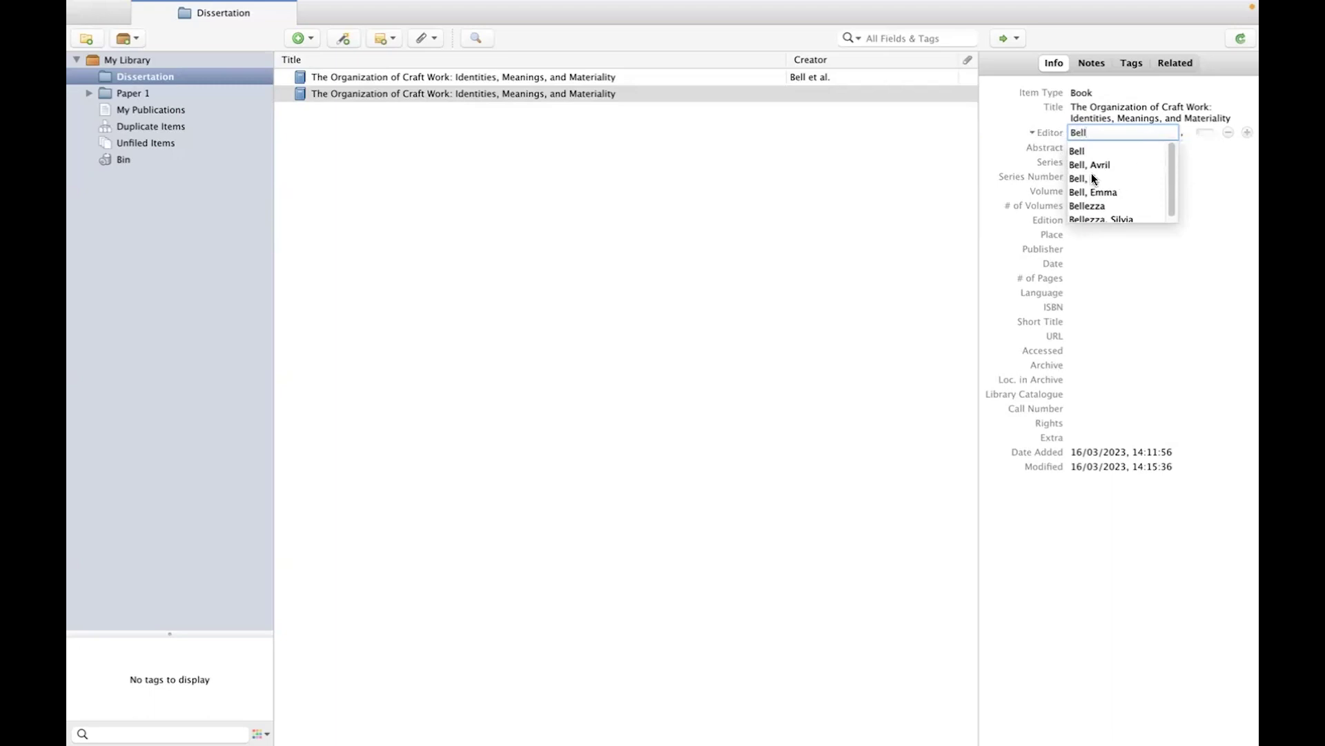
left_click(1094, 181)
key("shift+Return")
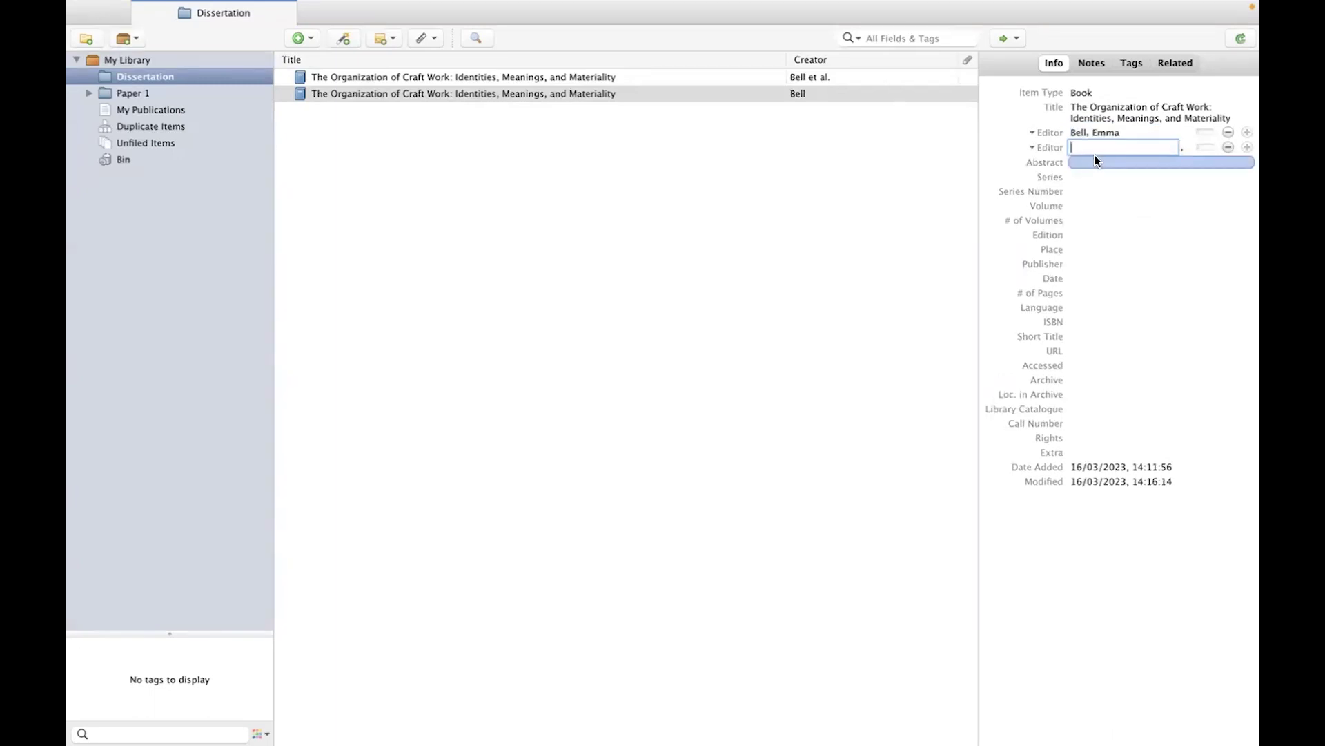
type("Mangi")
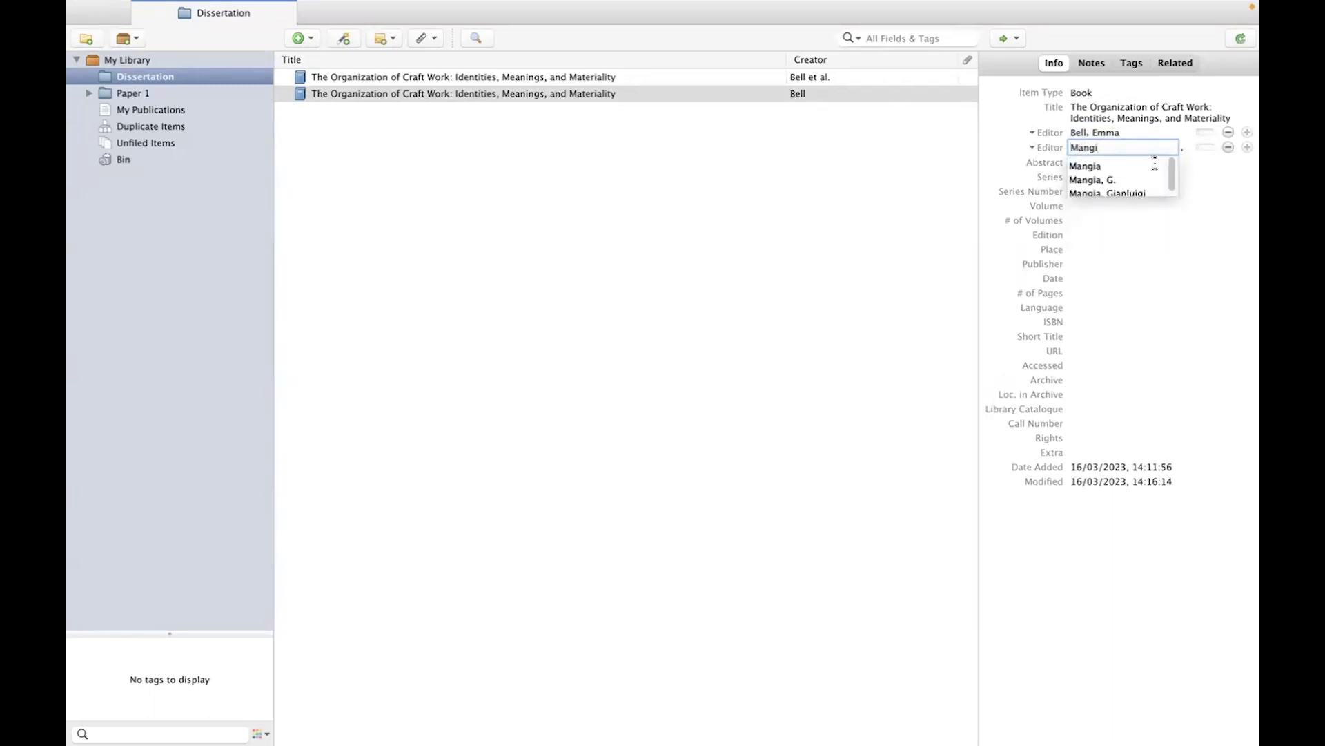
left_click(1133, 192)
key("shift+Return")
type("Tas")
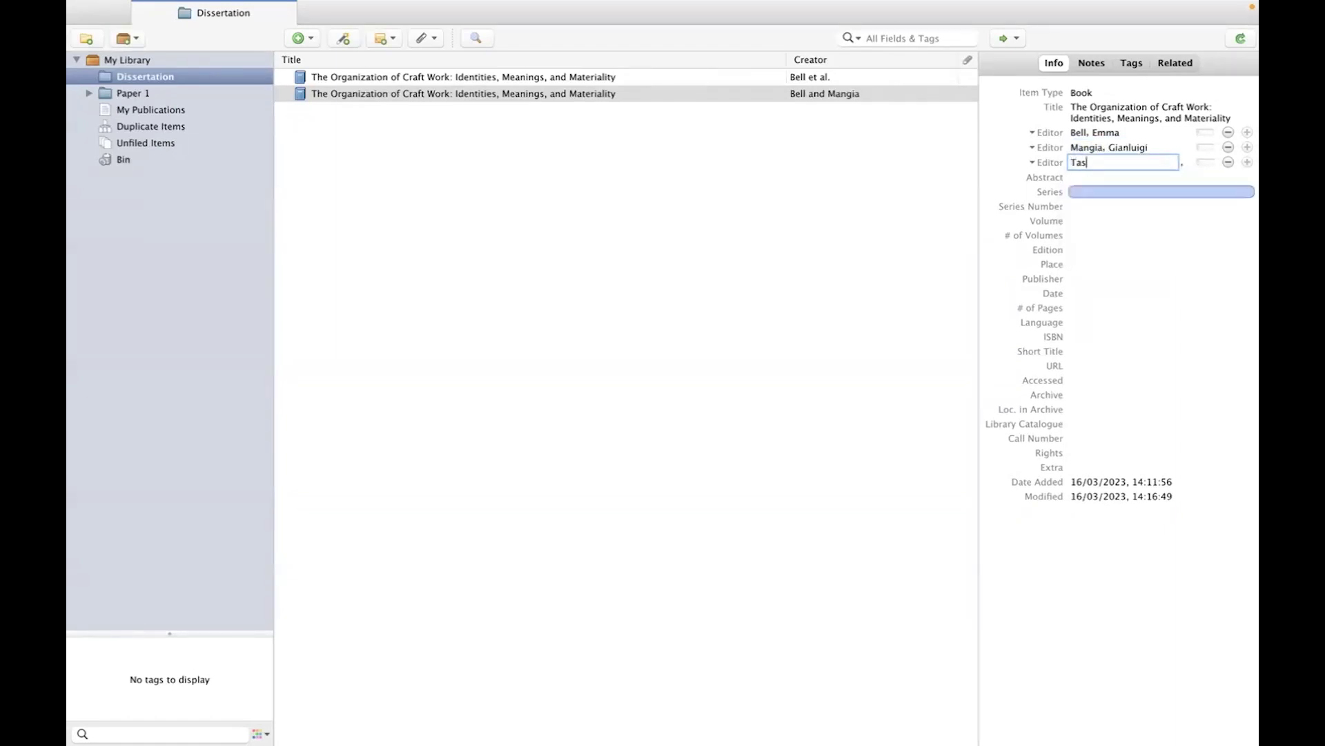
key("BackSpace")
type("ylo")
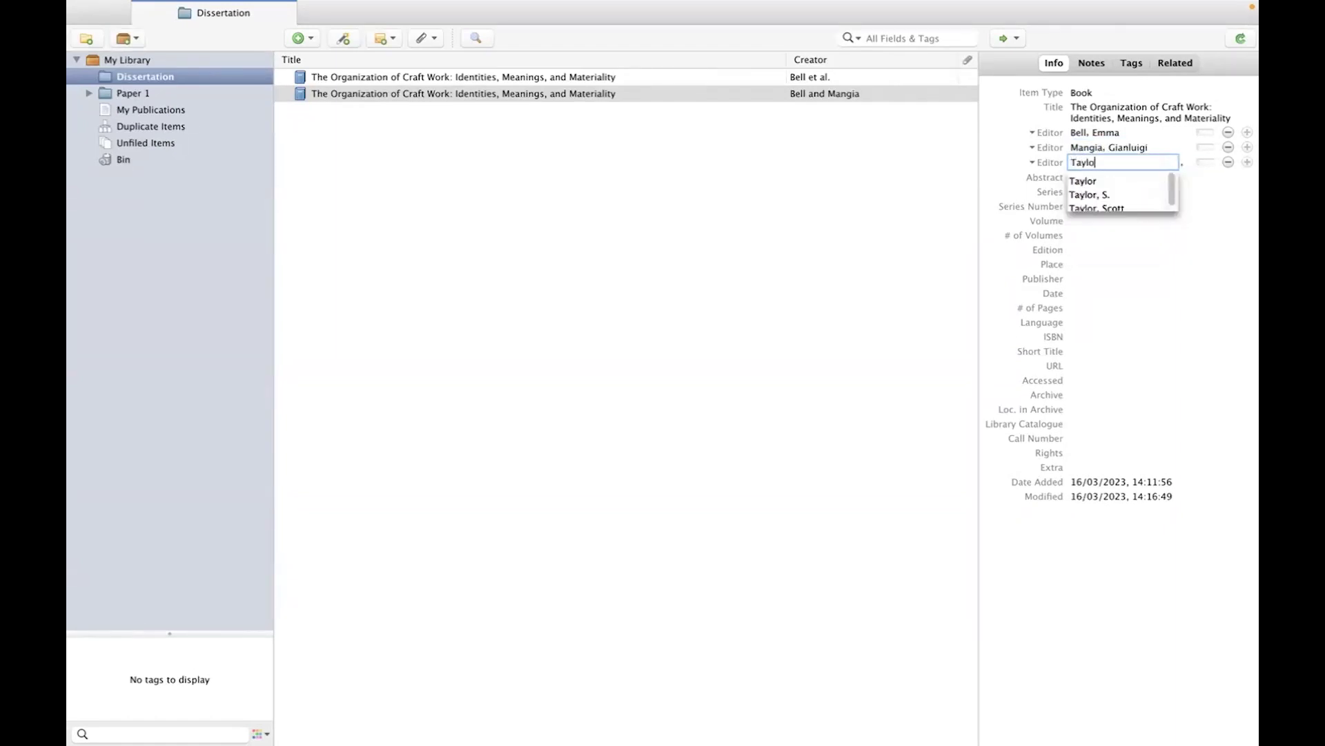
left_click(1119, 204)
left_click(1247, 162)
type("Tor")
left_click(1131, 235)
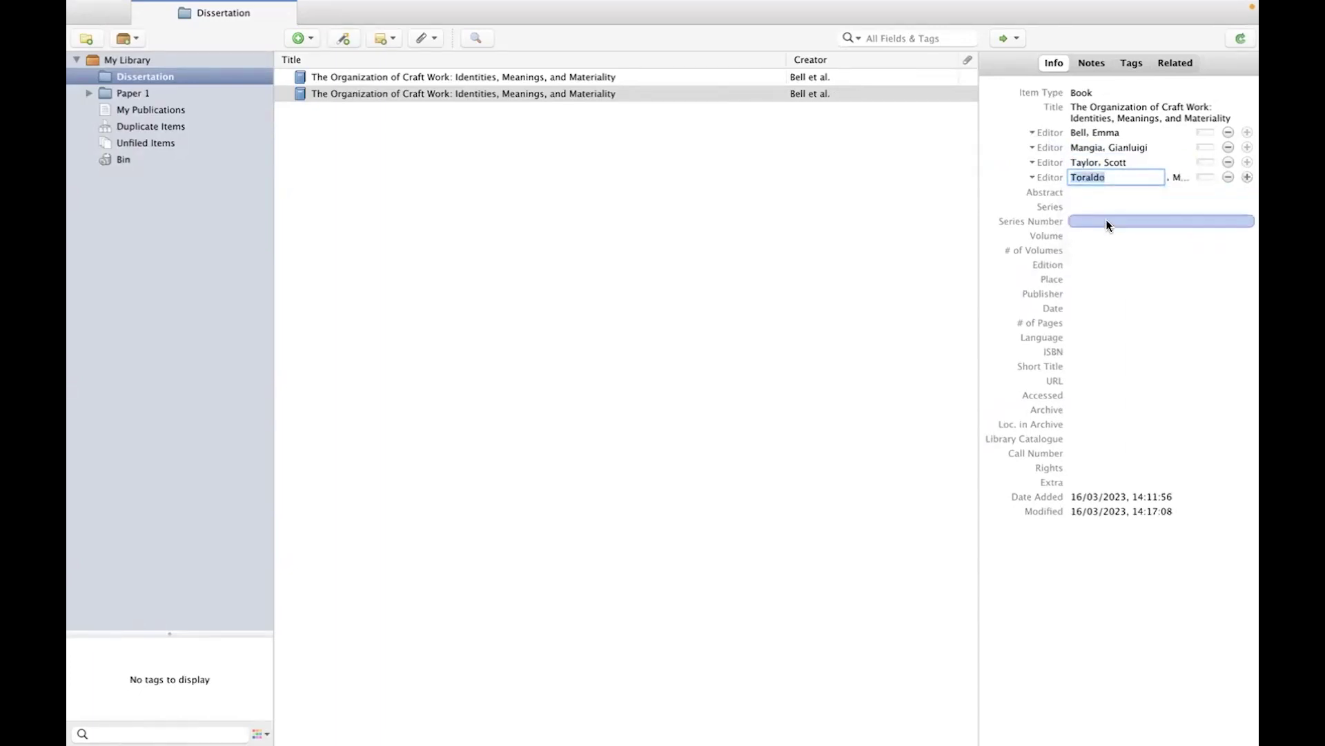
Paste Boca Raton, FL as Place and Taylor and Francis as Publisher
left_click(1082, 277)
type("Boca Raton, FL")
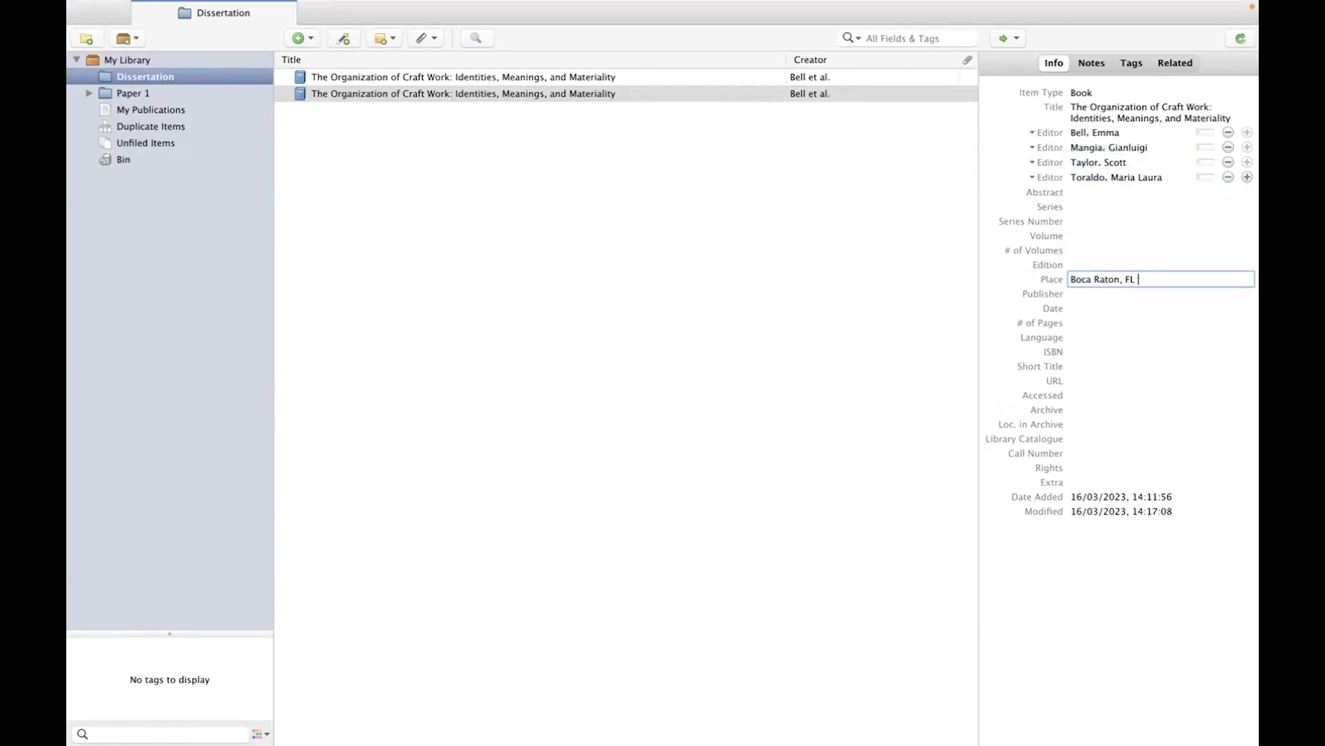
left_click(1100, 295)
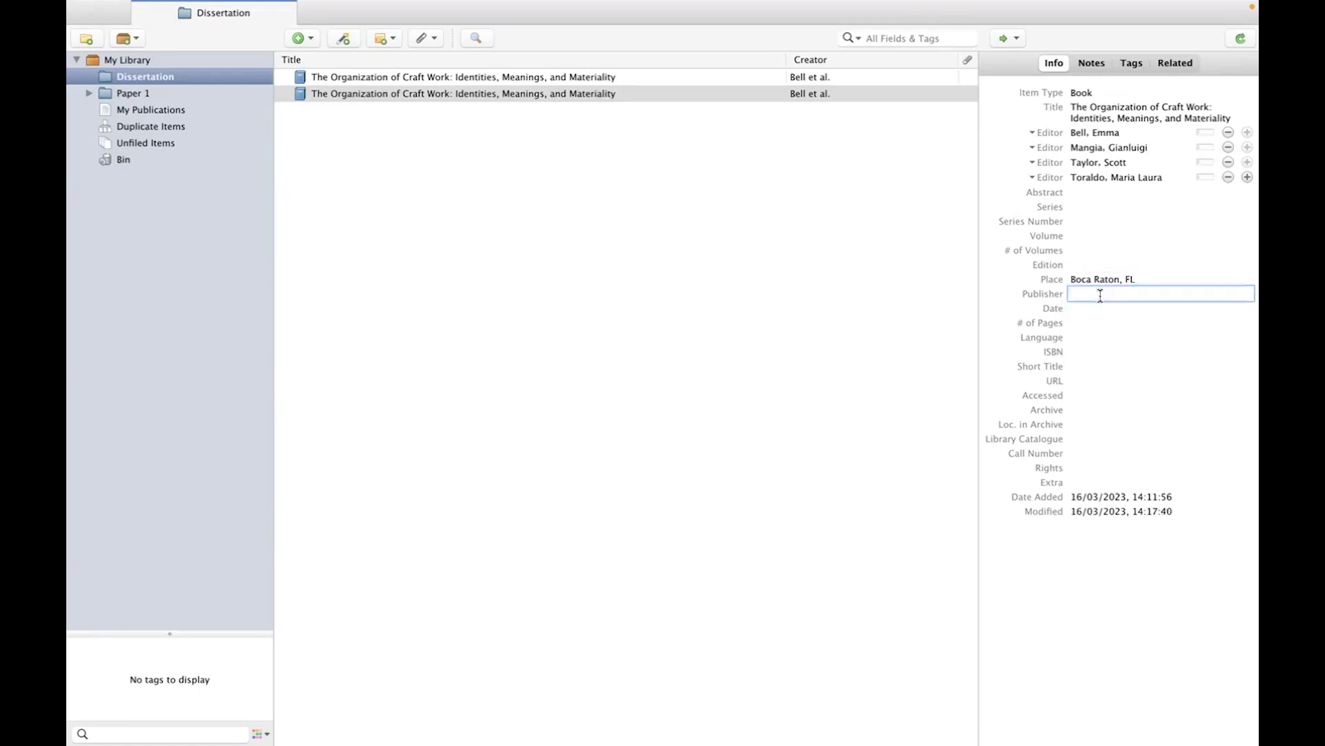
type("Taylor and Francis")
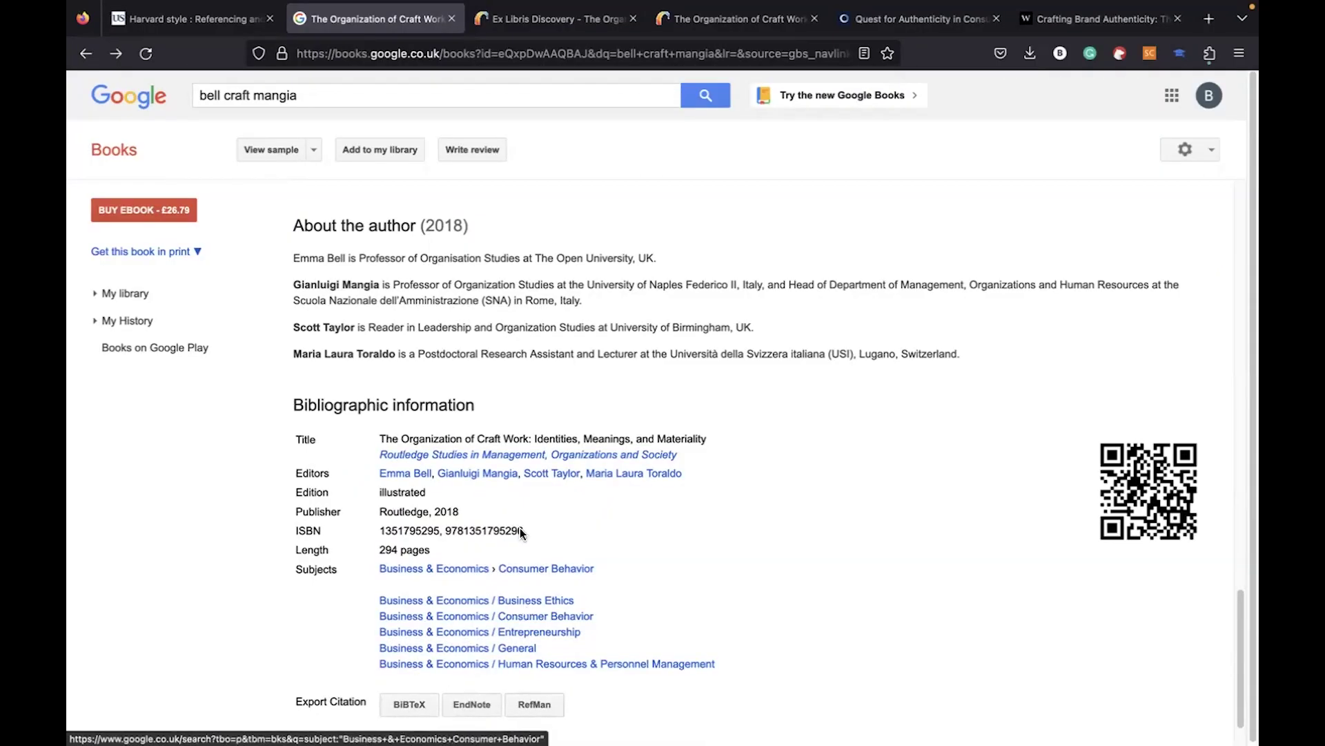
Export the RefMan citation and open The_Organization_of_Craft_Work(1).ris
left_click(532, 701)
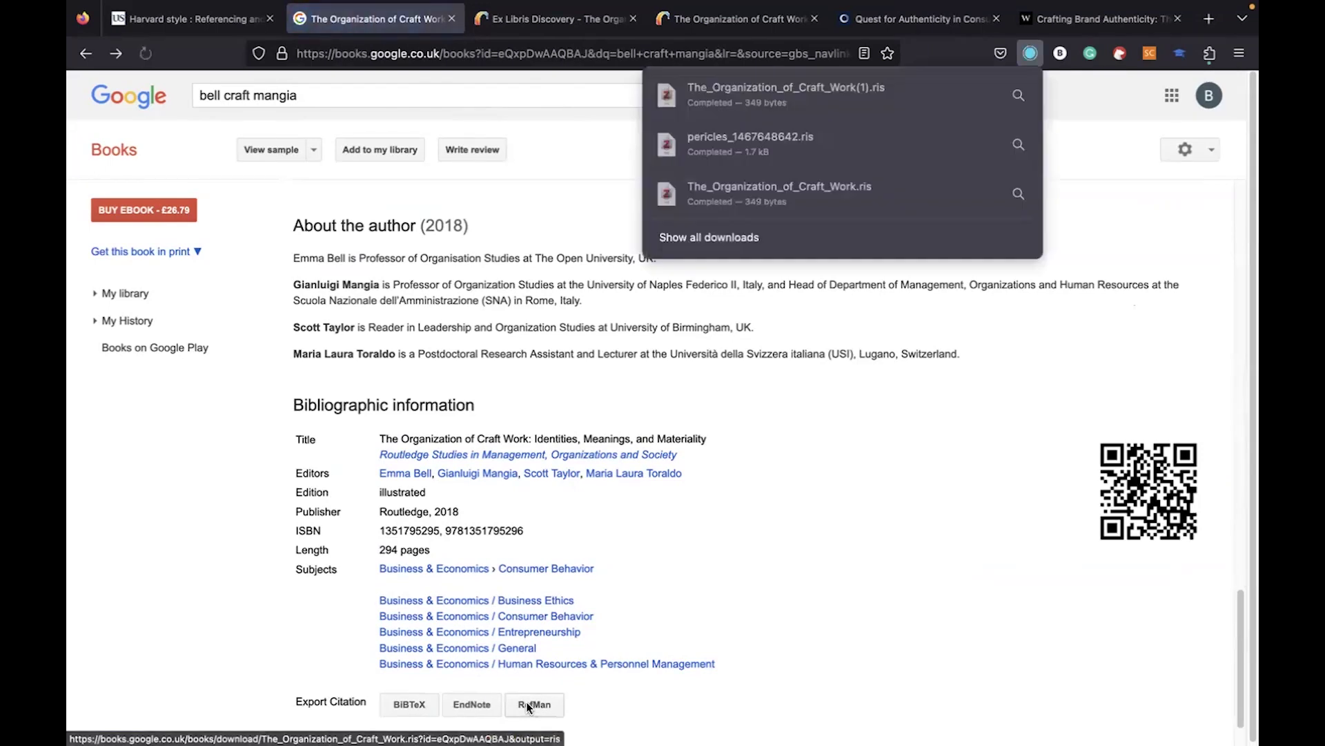
left_click(793, 98)
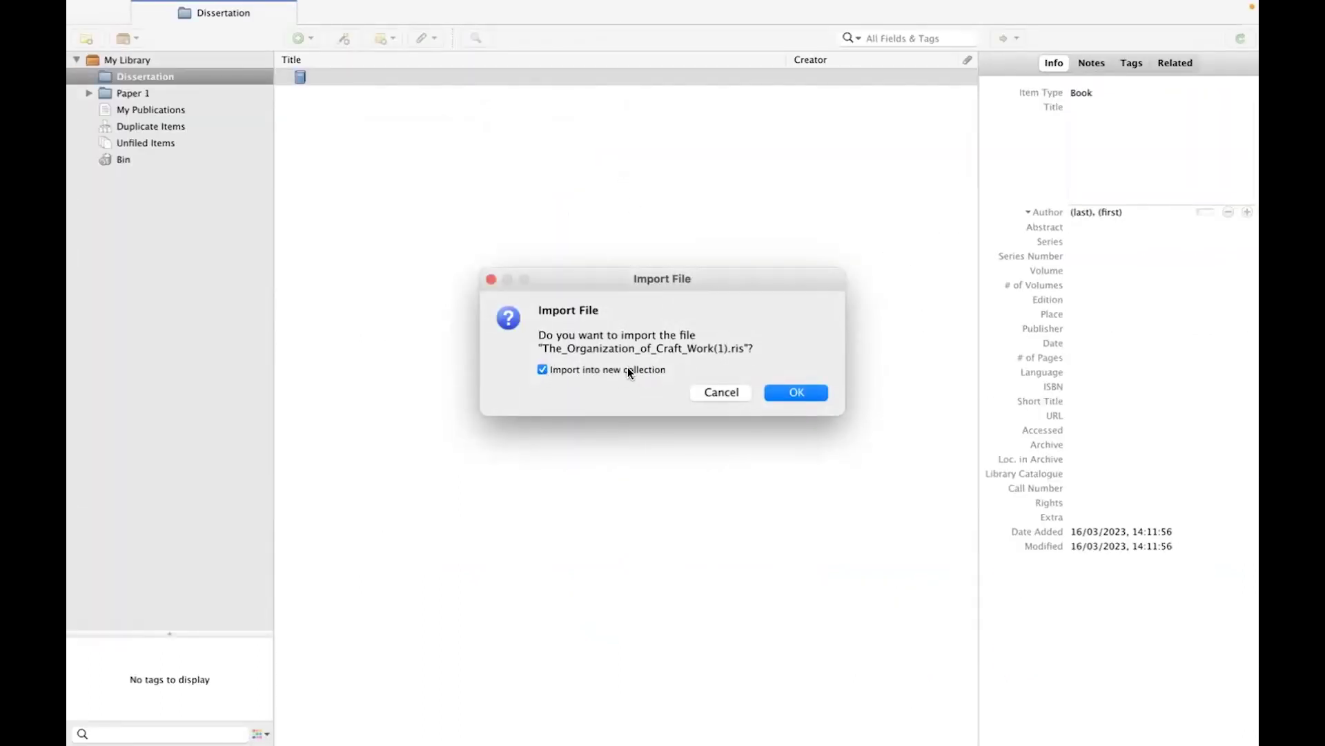
Import the RIS citation into Dissertation without creating a new collection
left_click(542, 370)
left_click(784, 393)
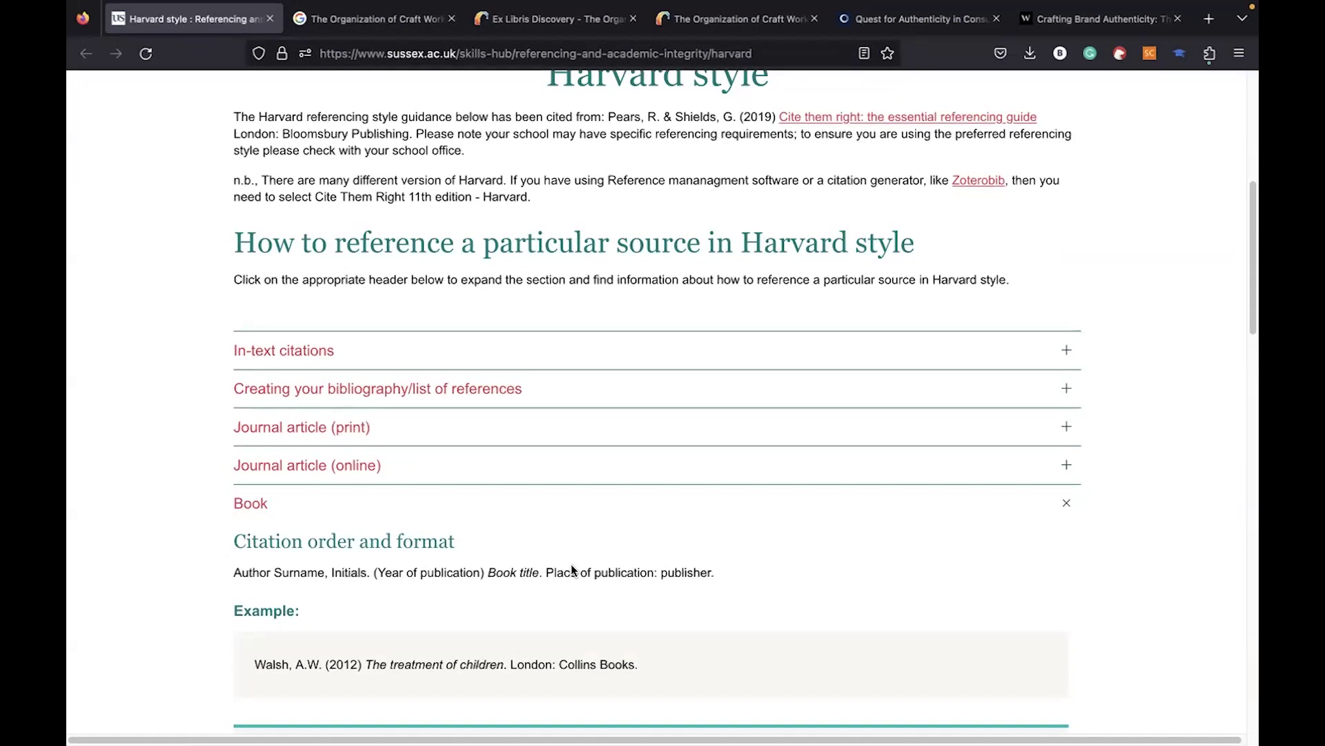
Check the Harvard place-of-publication format and save Boca Raton, FL as the imported item's Place
left_click_drag(546, 571, 640, 576)
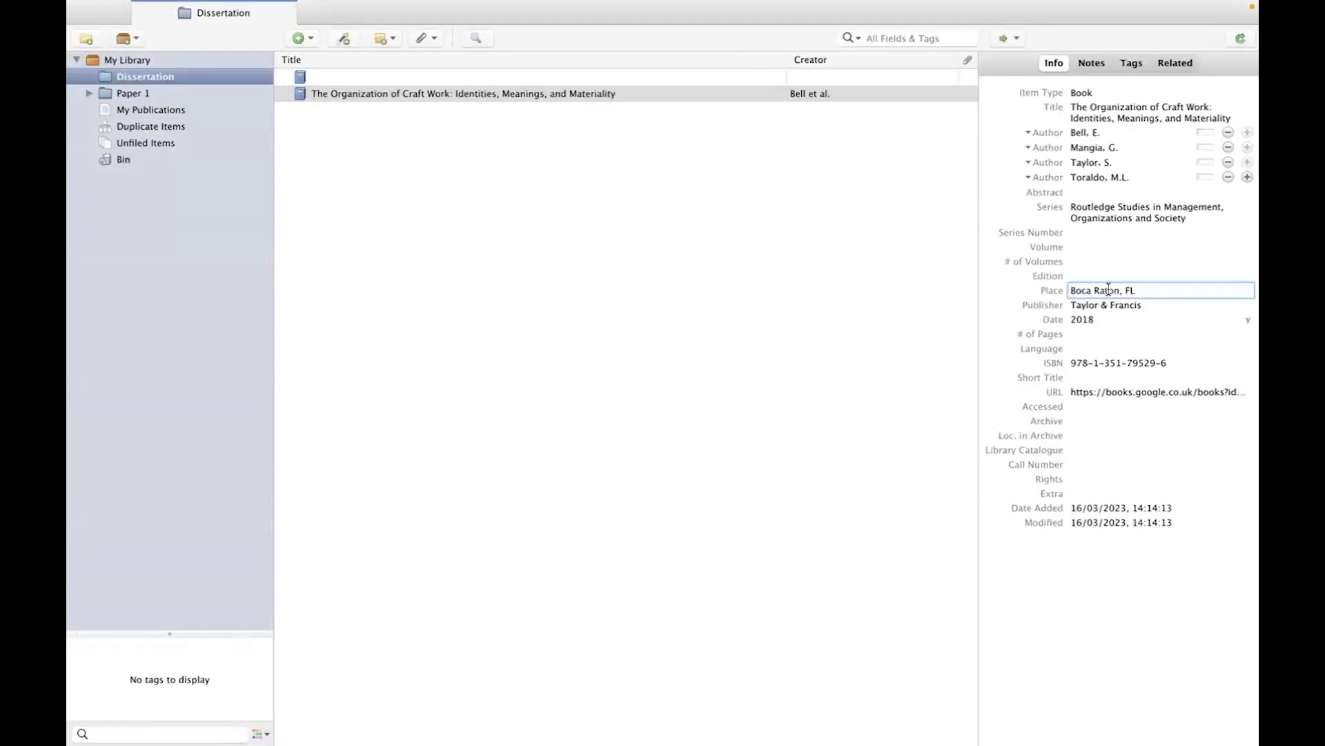
key("Return")
left_click(1107, 350)
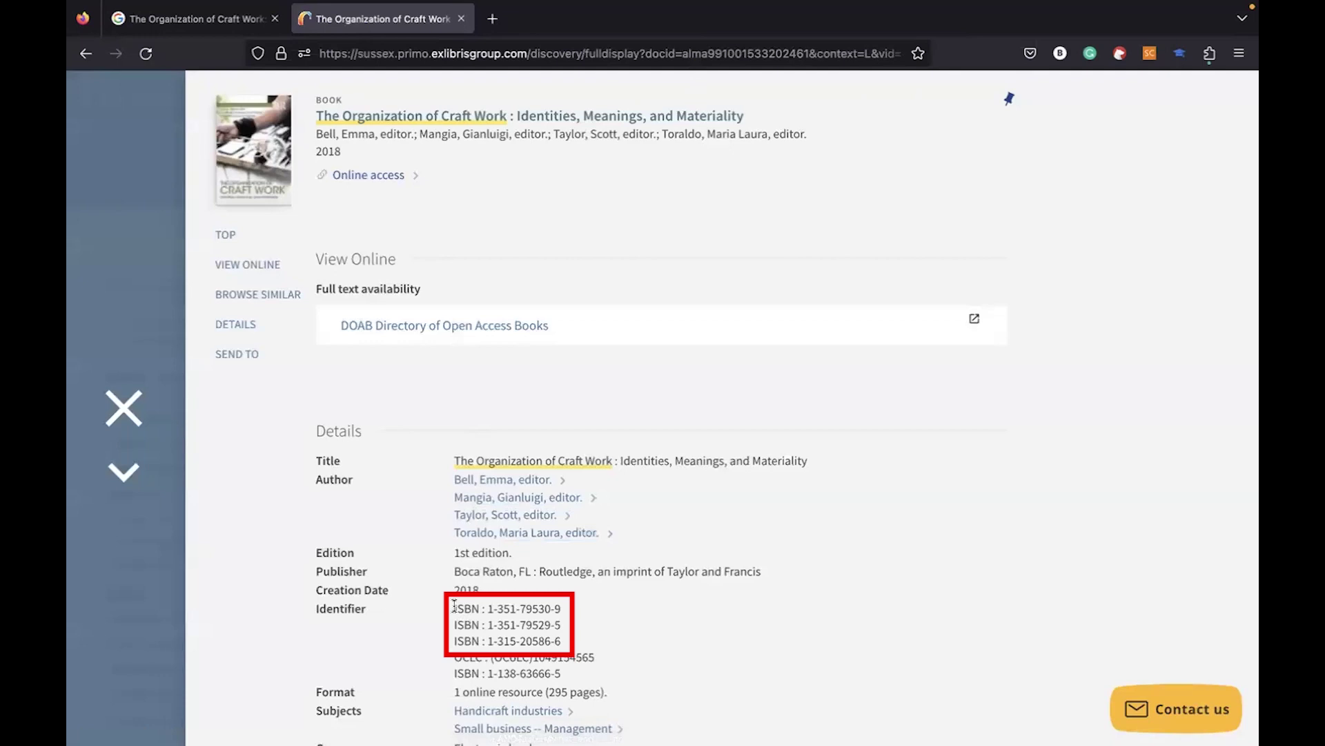
Select and copy the book's ISBN numbers from the Primo and Google Books records
mouse_move(454, 605)
left_mouse_down()
mouse_move(524, 608)
mouse_move(562, 642)
left_mouse_up()
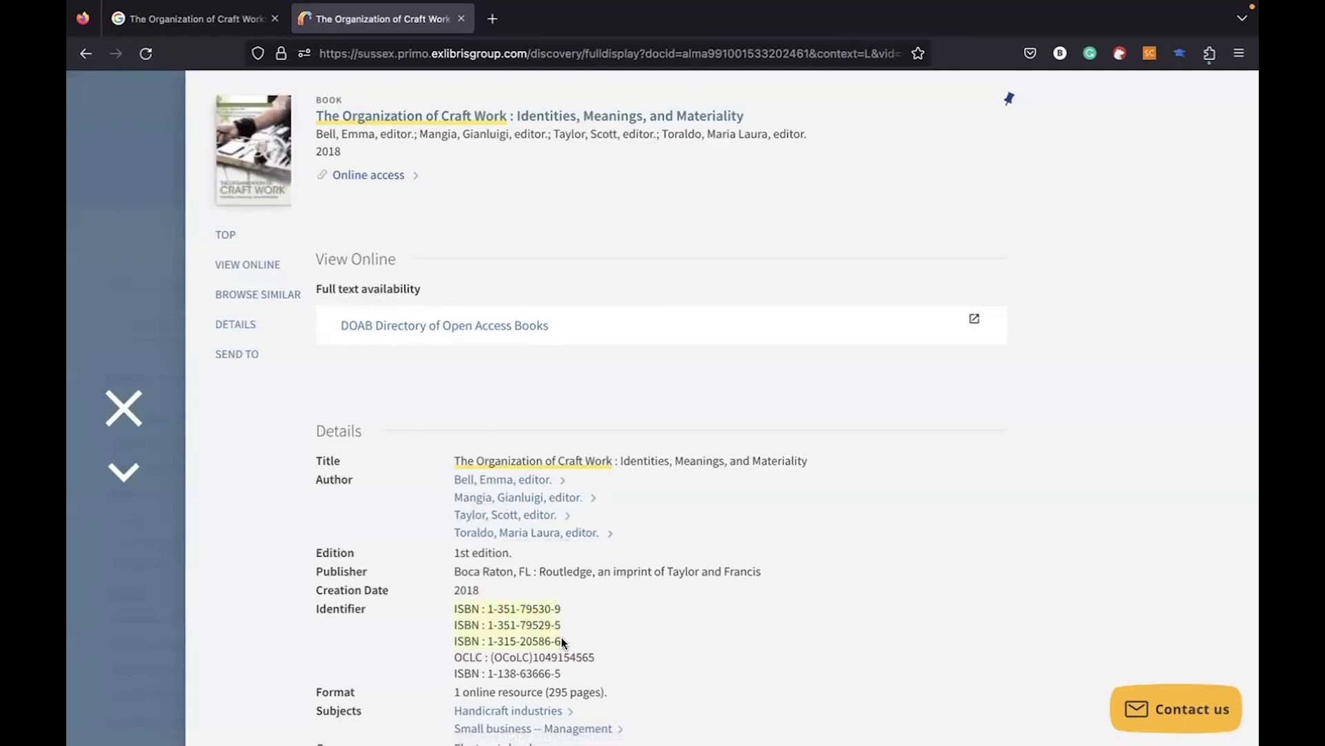
key("ctrl+shift+Tab")
left_click_drag(296, 468, 537, 460)
key("super+Tab")
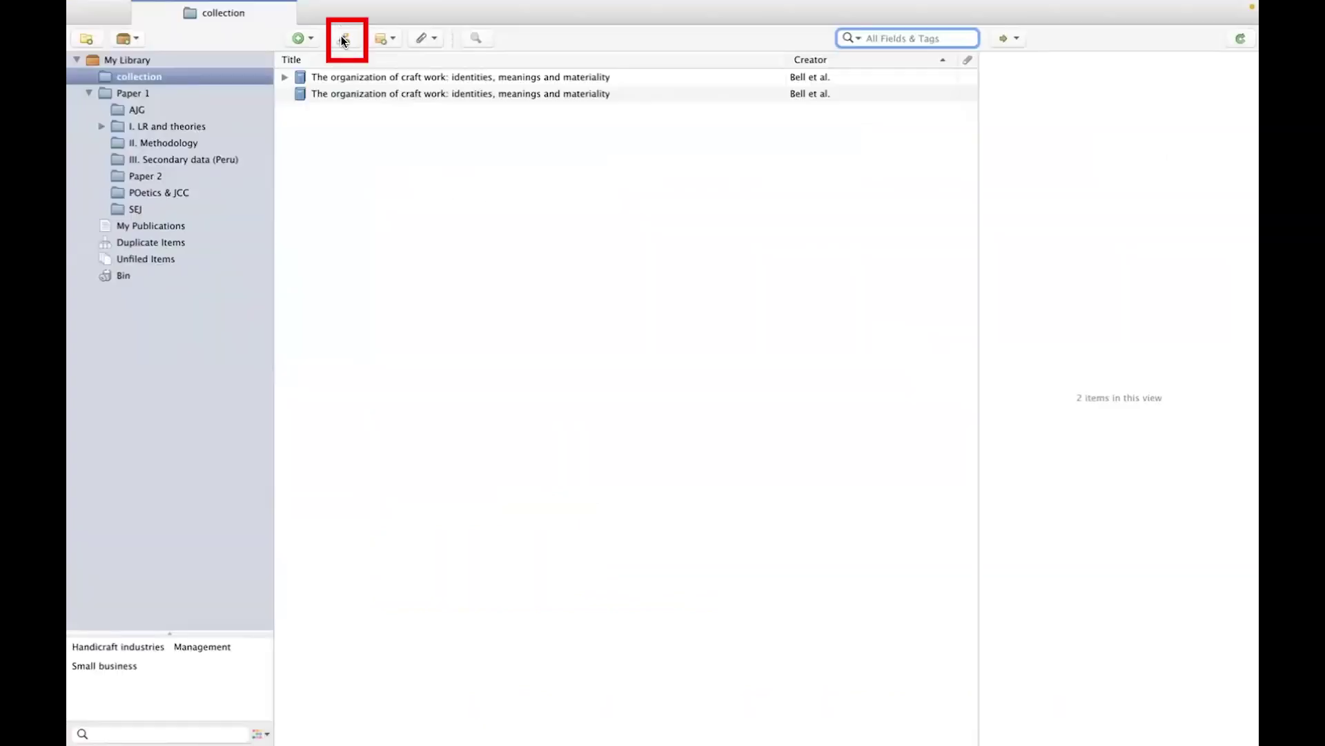
left_click(343, 40)
key("super+v")
key("Return")
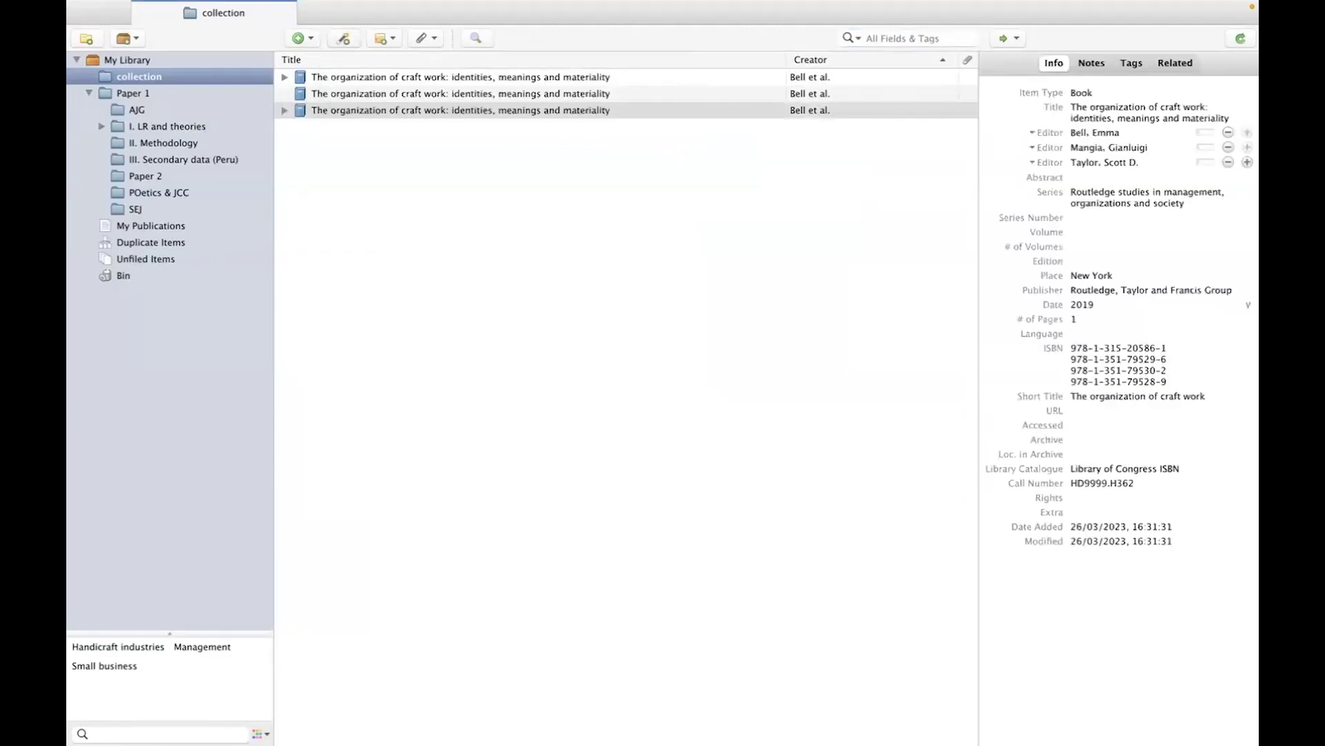